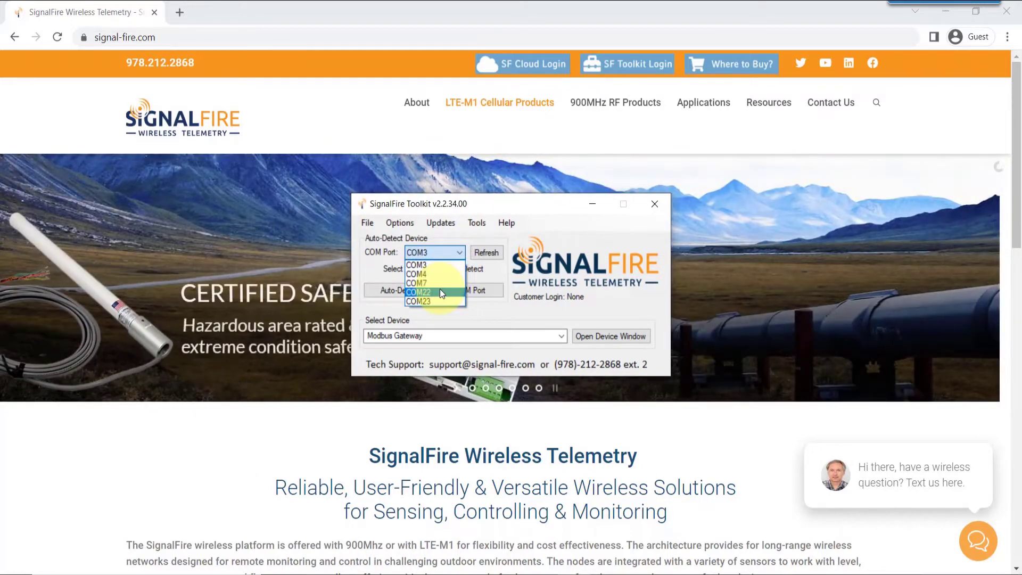
# Auto-detect the Modbus Gateway (GATEWAY STICK, version 8.32) on COM22.
pyautogui.click(440, 291)
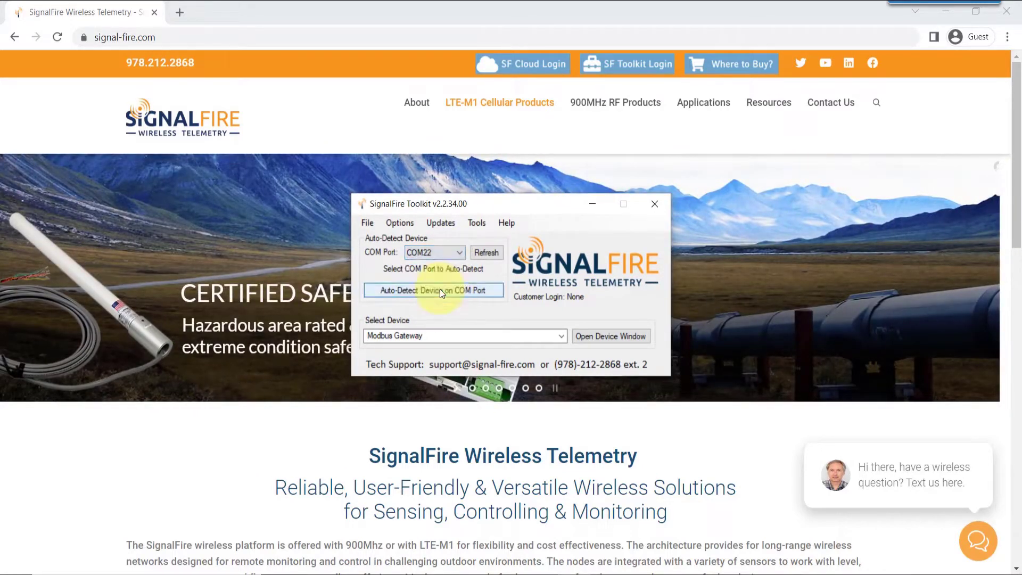
pyautogui.click(453, 290)
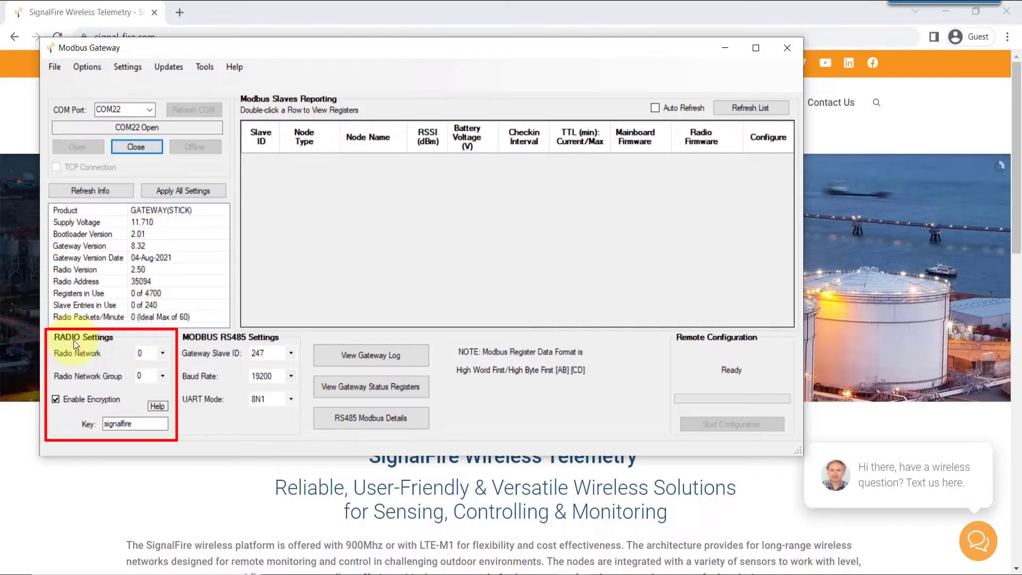
# Put the gateway on radio network 1, group 0, enter a new shared encryption key, and apply all settings.
pyautogui.click(162, 354)
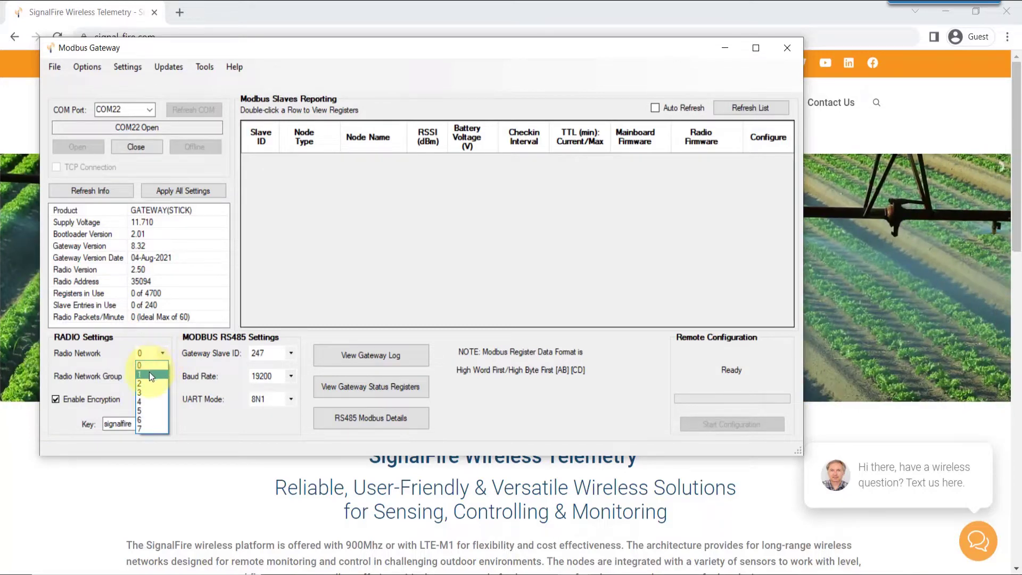
pyautogui.click(151, 376)
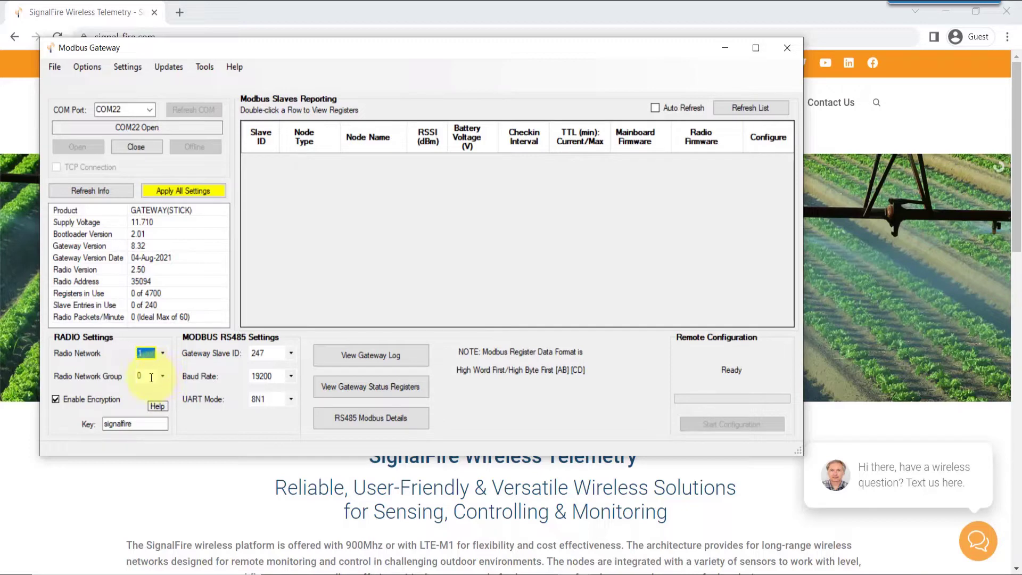
pyautogui.moveTo(141, 428); pyautogui.dragTo(65, 422)
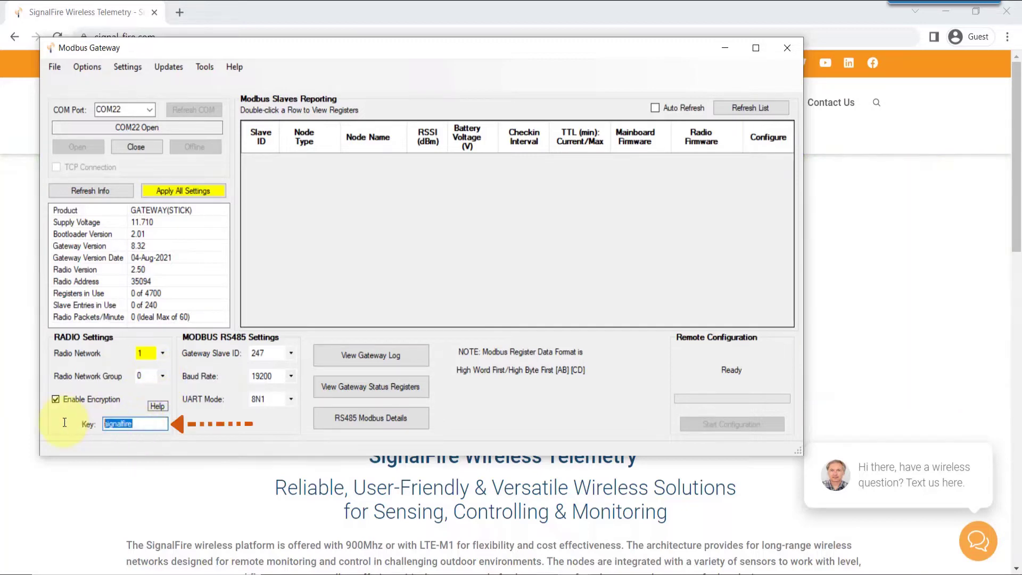
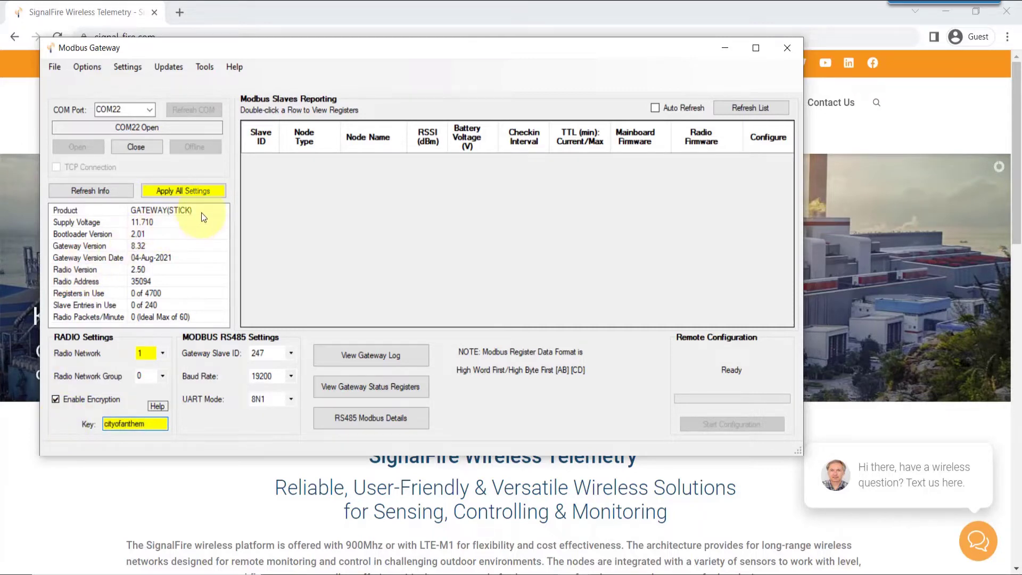
pyautogui.click(183, 190)
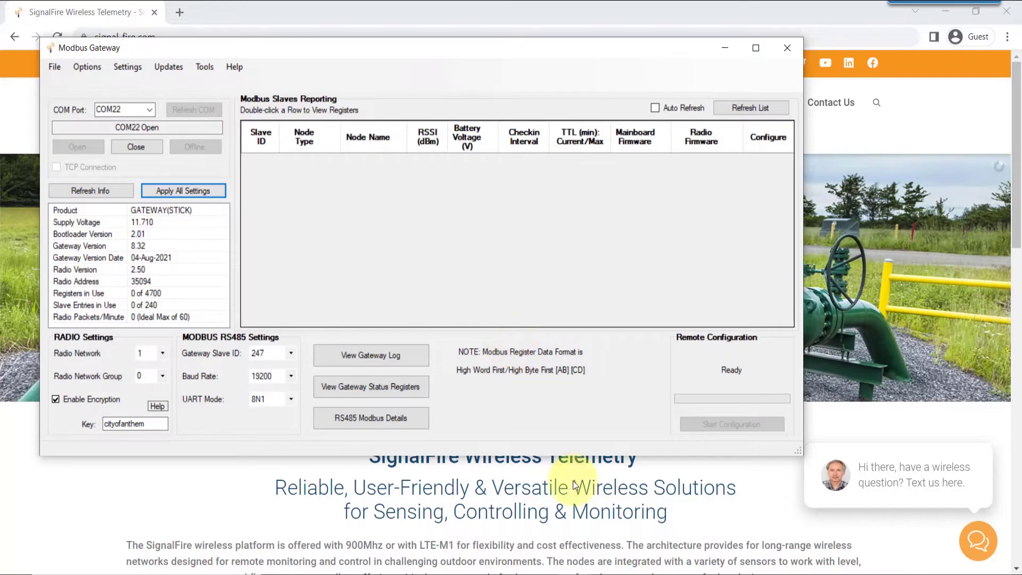
# Return to the Toolkit launcher and auto-detect the Sentinel HART node LLT100 on COM23.
pyautogui.moveTo(605, 549)
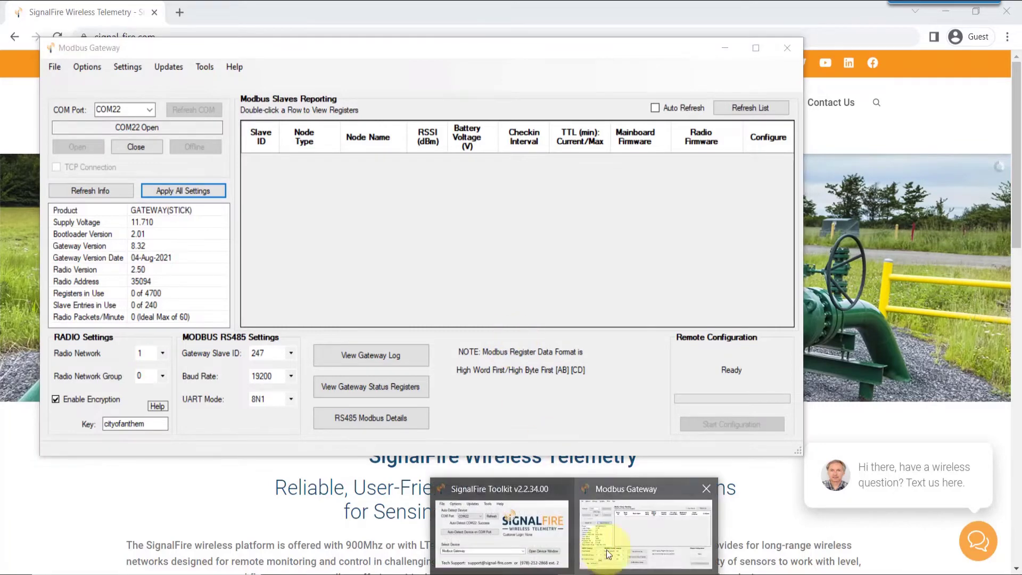
pyautogui.click(522, 525)
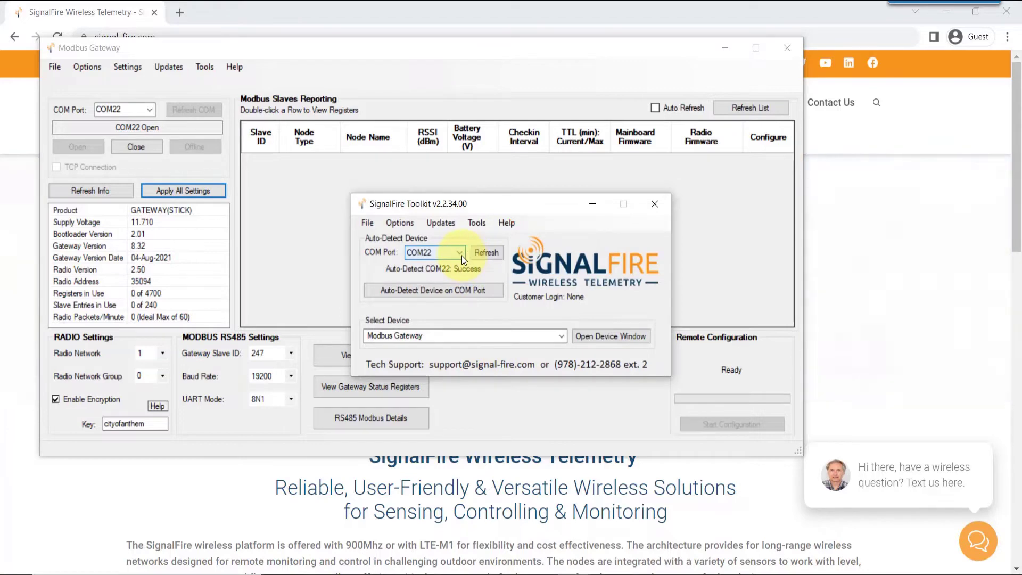
pyautogui.click(461, 256)
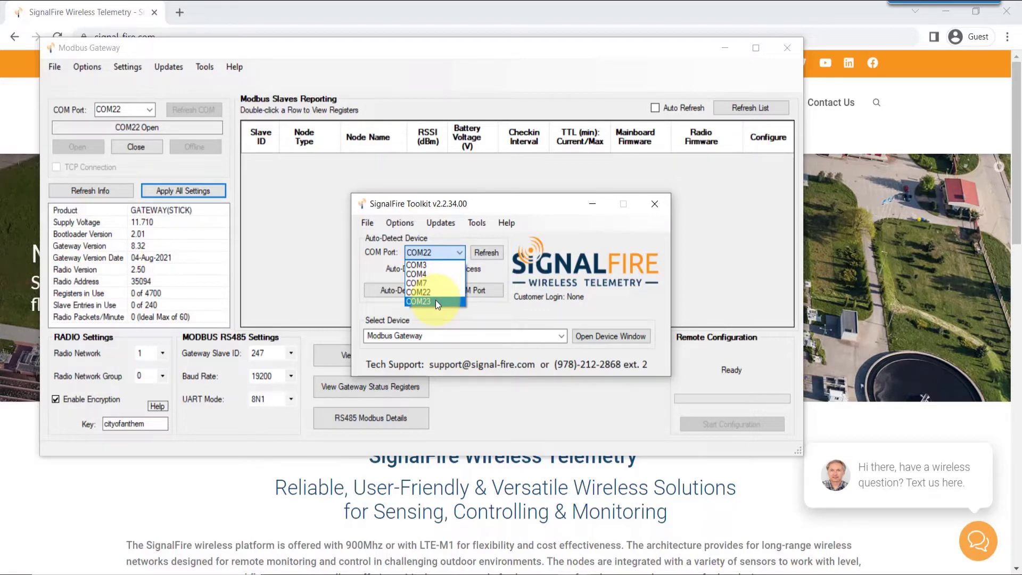
pyautogui.click(435, 301)
pyautogui.click(452, 291)
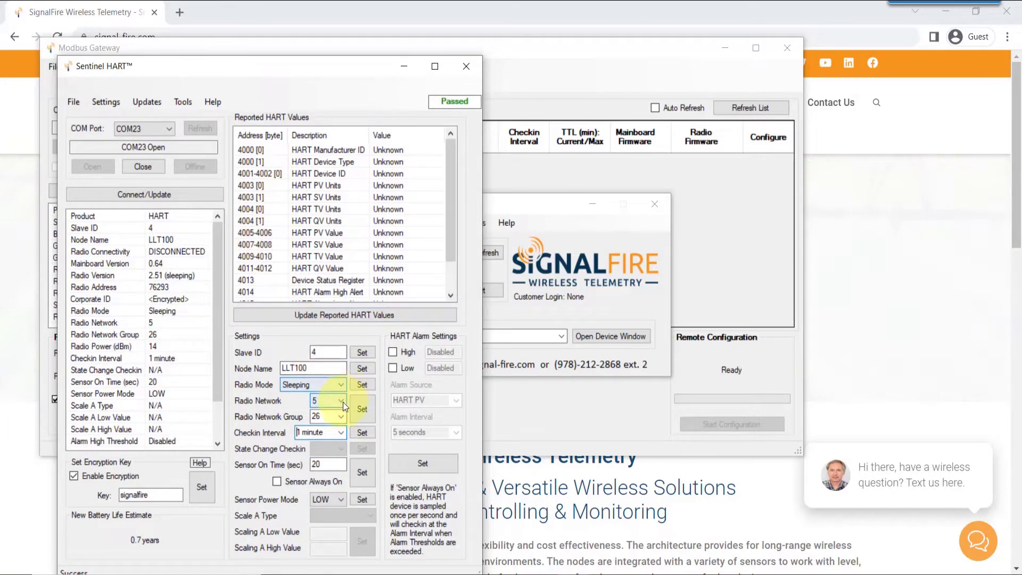
# Set the node to radio network 1, group 0.
pyautogui.click(341, 403)
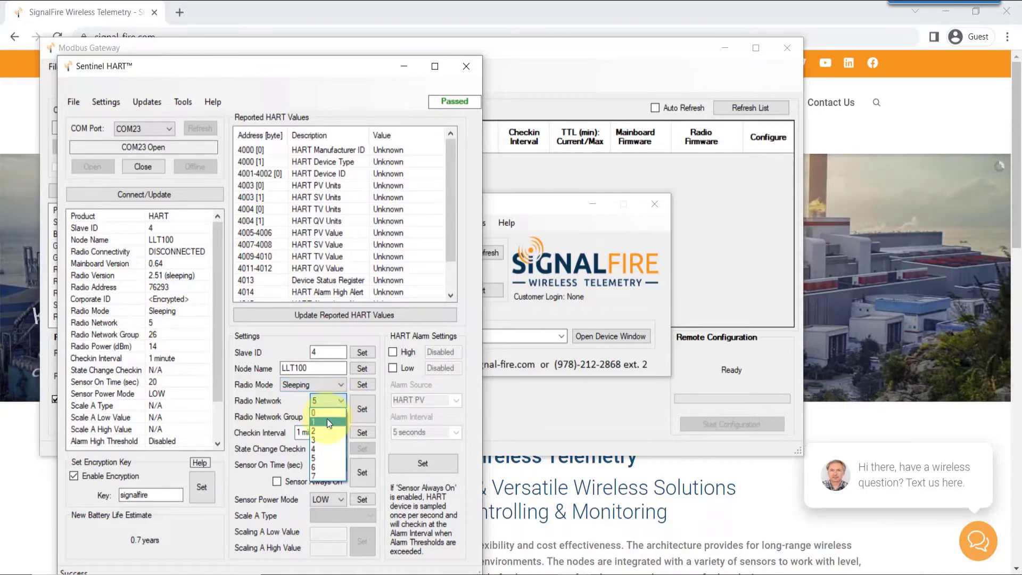
pyautogui.click(327, 419)
pyautogui.click(340, 418)
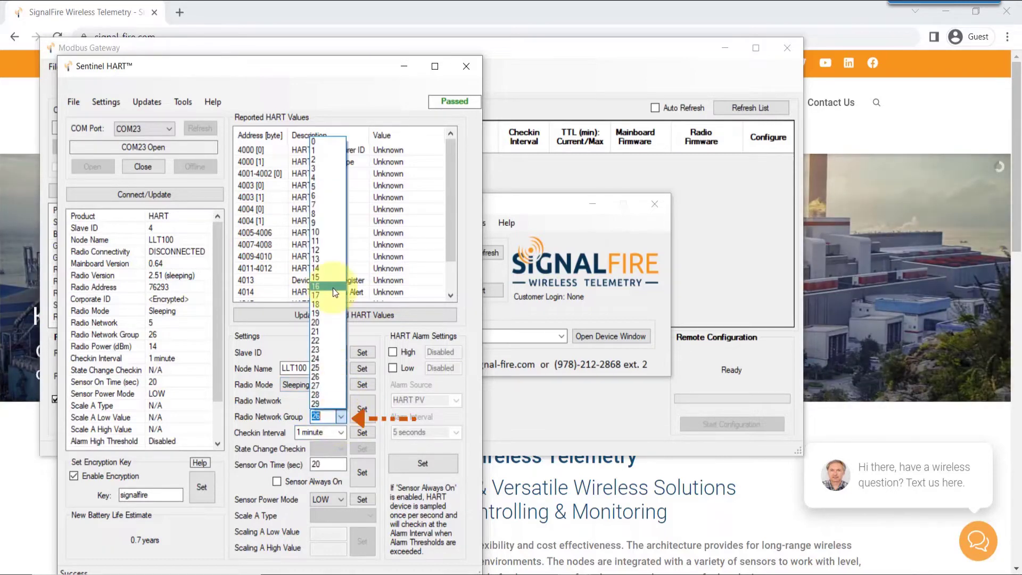
pyautogui.click(309, 136)
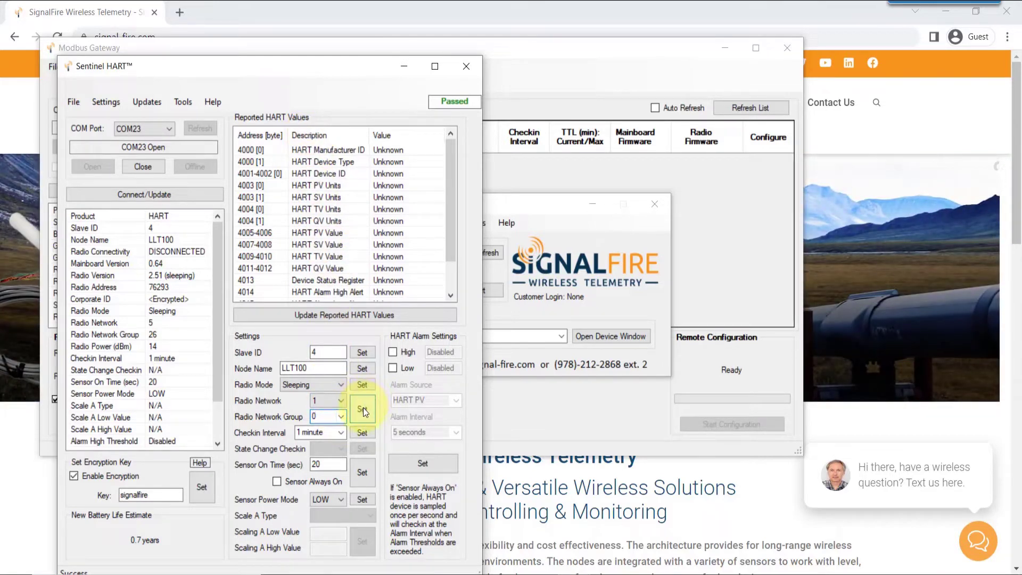
pyautogui.click(363, 407)
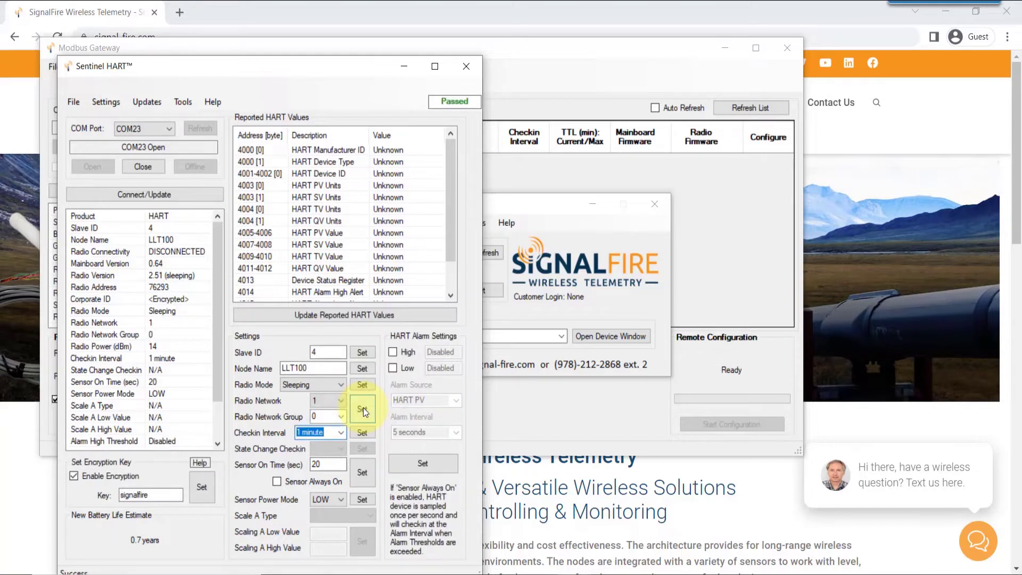
# Replace the node's encryption key with the shared key and reconnect to refresh its values.
pyautogui.doubleClick(135, 495)
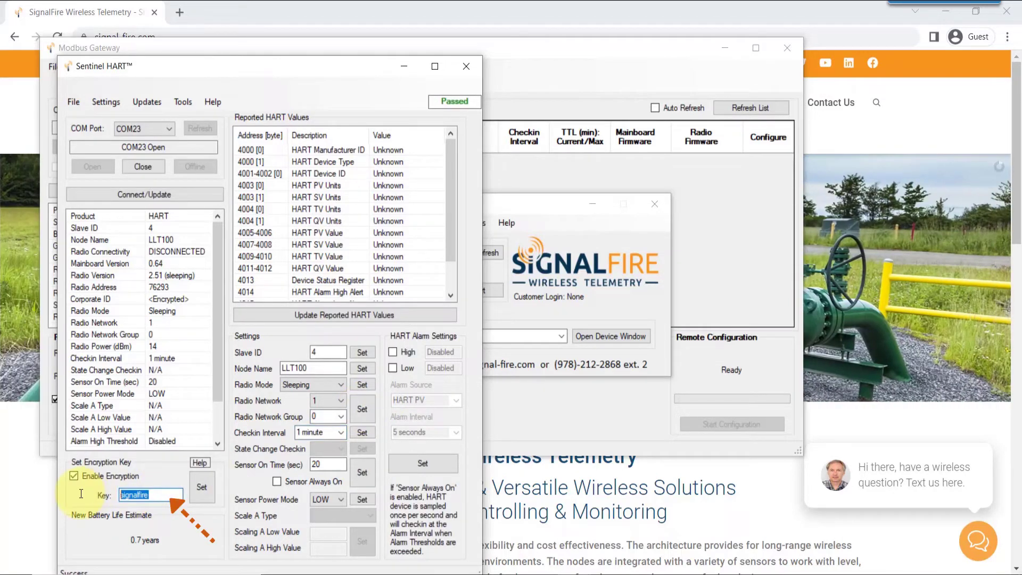
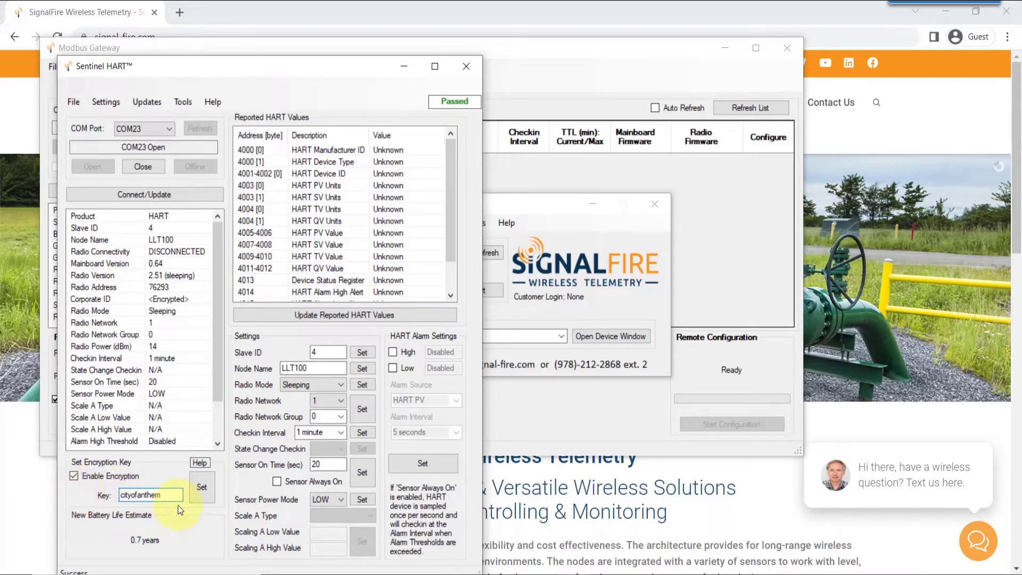
pyautogui.click(208, 494)
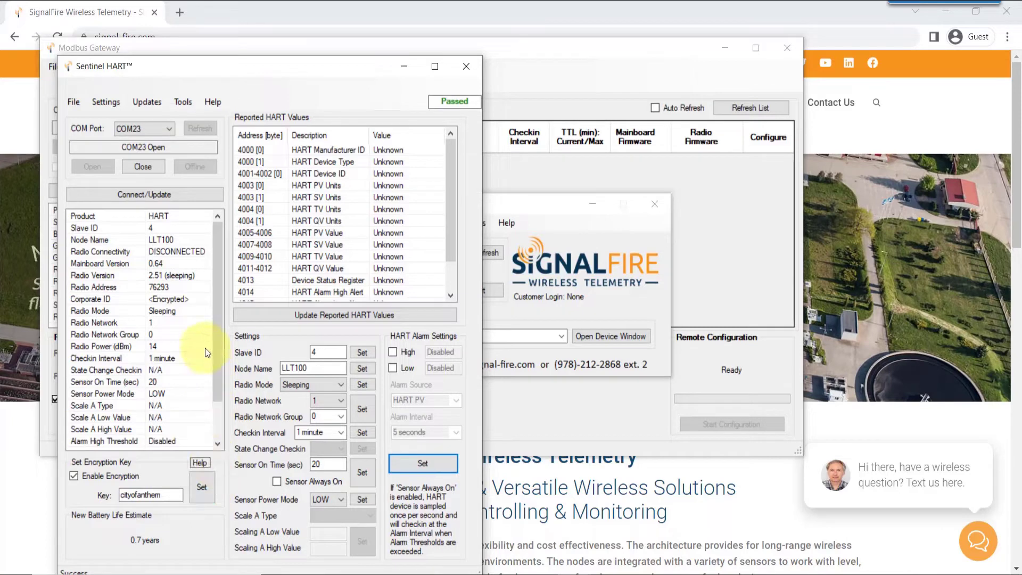
pyautogui.click(161, 192)
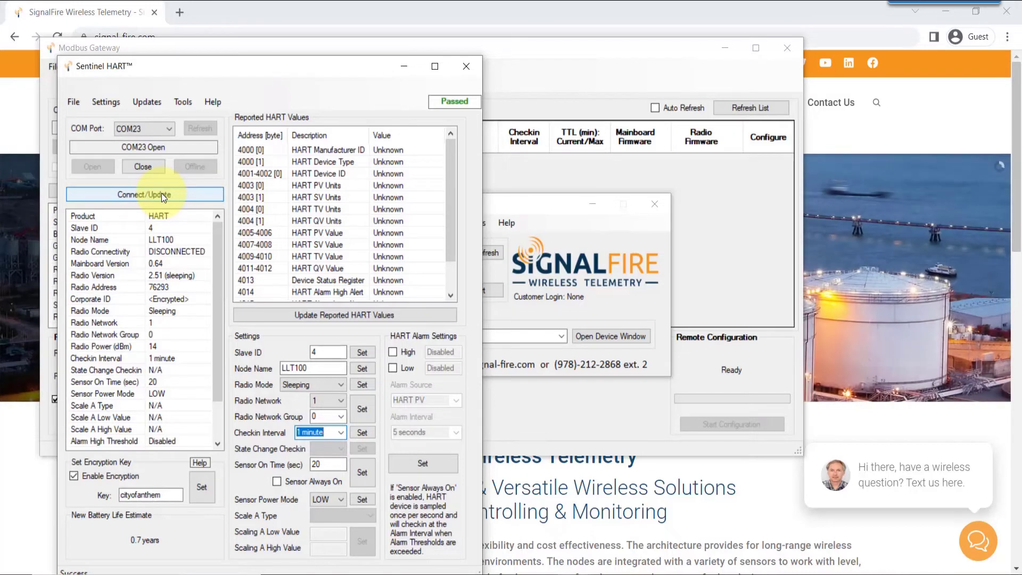
# Connect to the node over the radio and change its slave ID from 4 to 2.
pyautogui.click(161, 193)
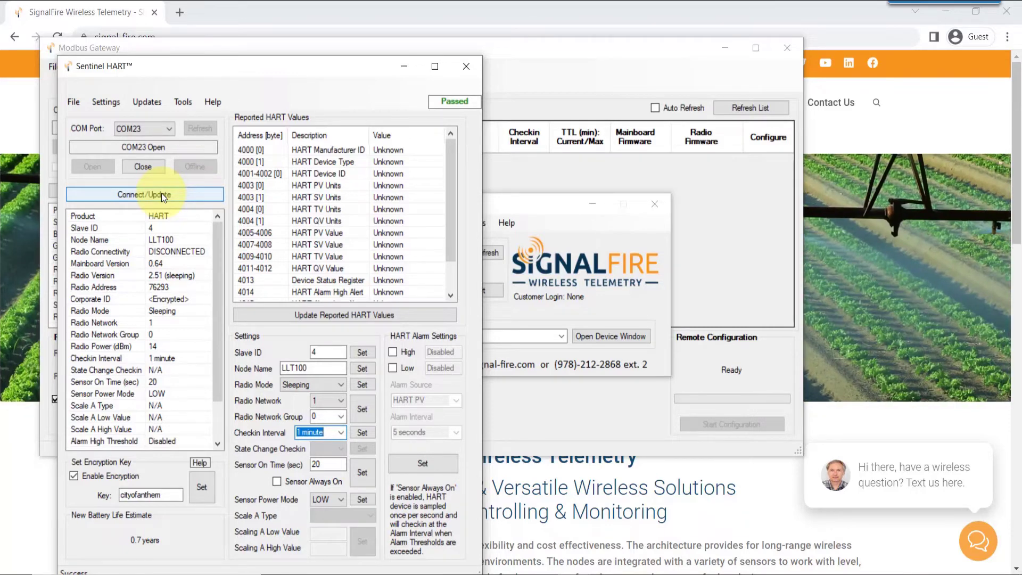
pyautogui.click(161, 193)
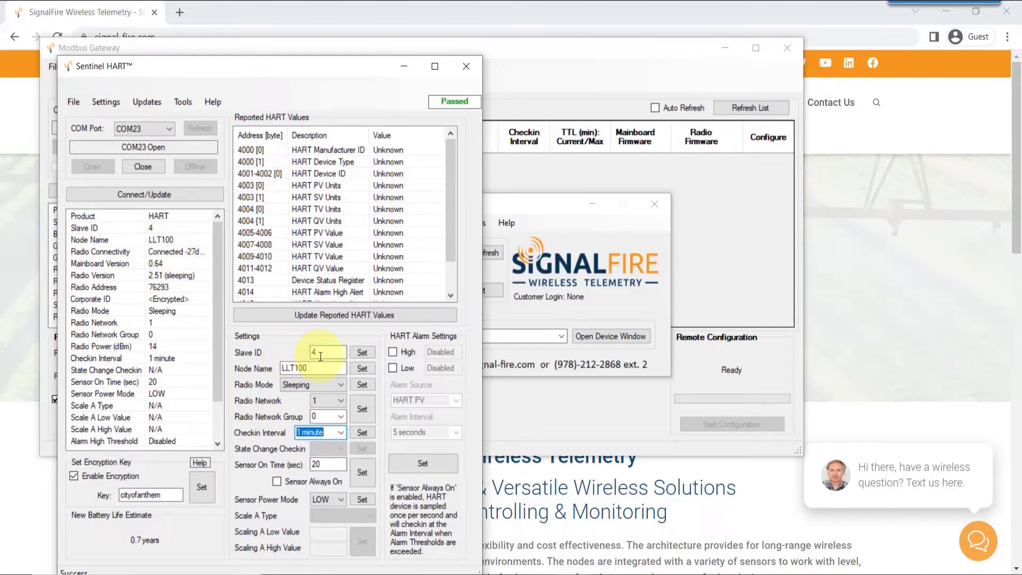
pyautogui.doubleClick(320, 352)
pyautogui.write('2')
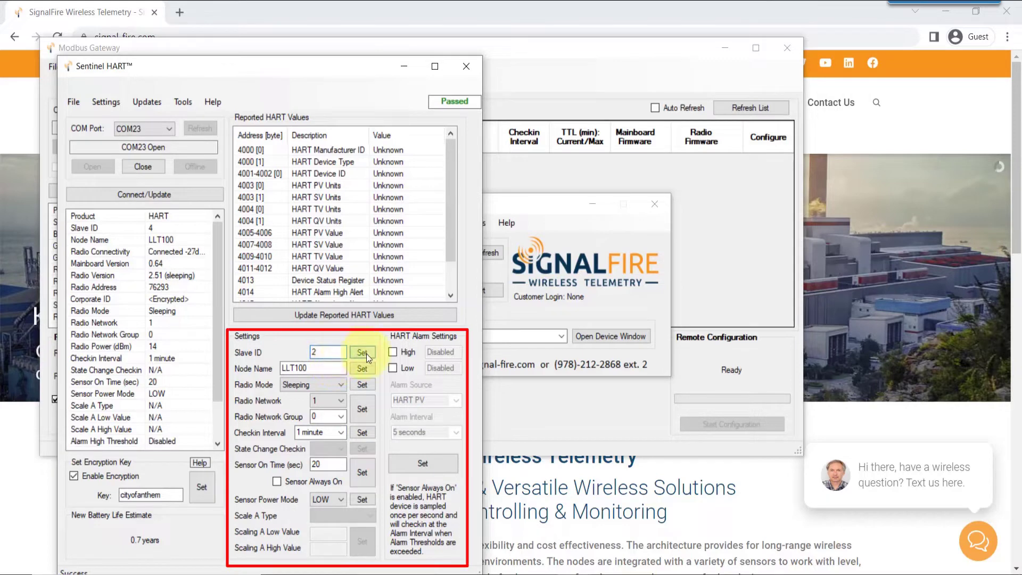
pyautogui.click(363, 353)
pyautogui.click(317, 369)
# Rename the node from LLT100 to LT2000.
pyautogui.moveTo(317, 369); pyautogui.dragTo(236, 368)
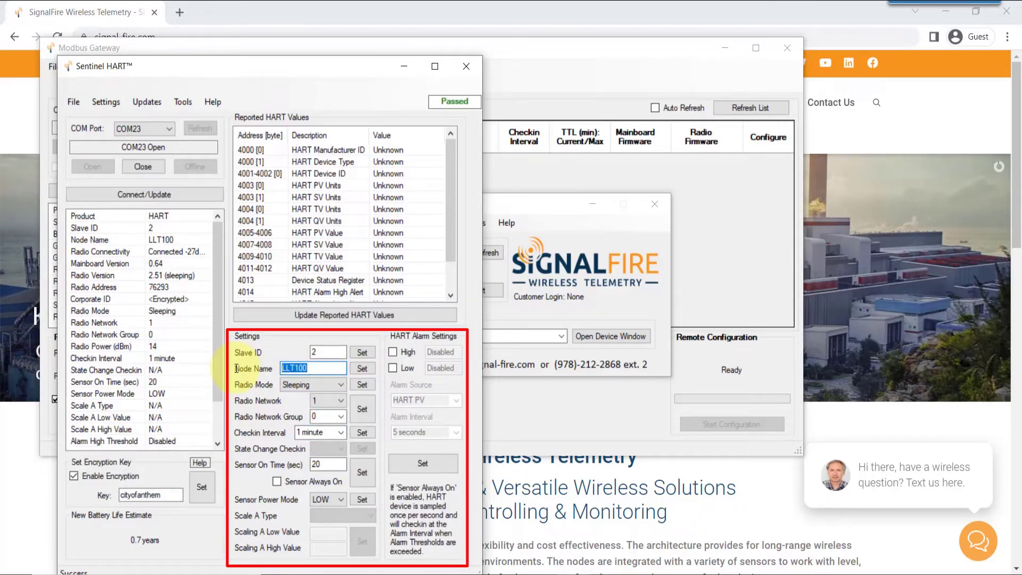
pyautogui.write('LT')
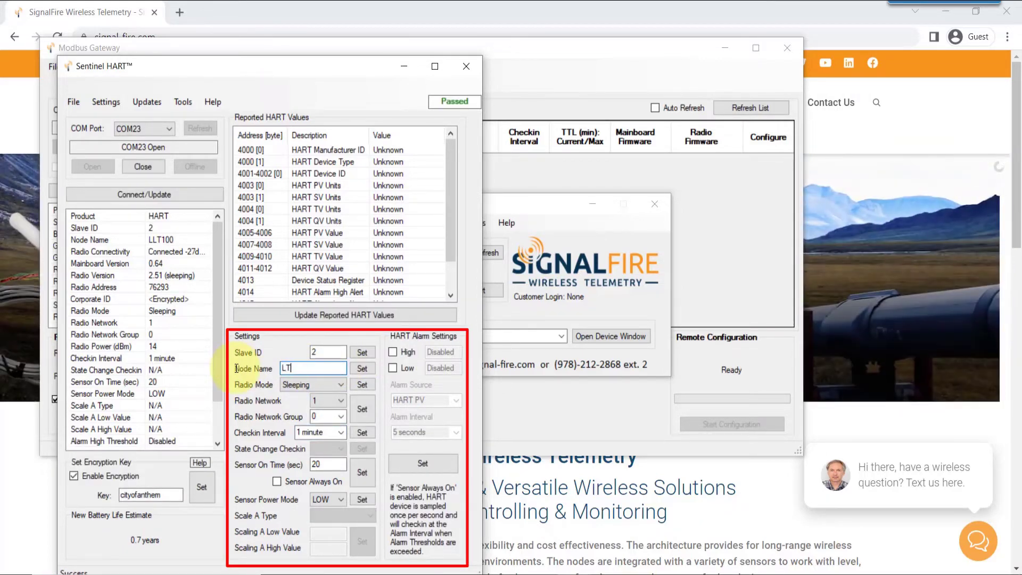
pyautogui.write('2000')
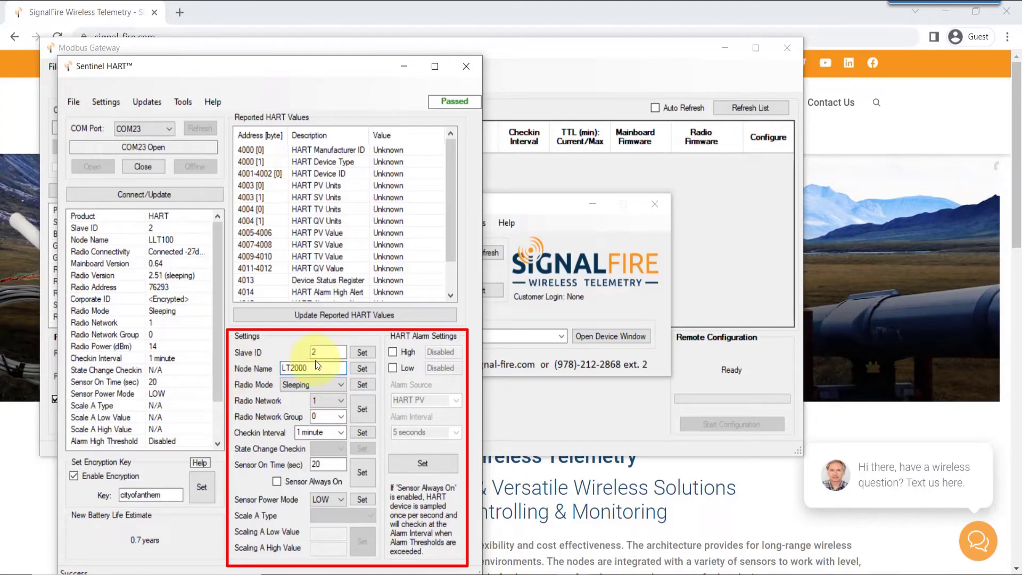
pyautogui.click(363, 367)
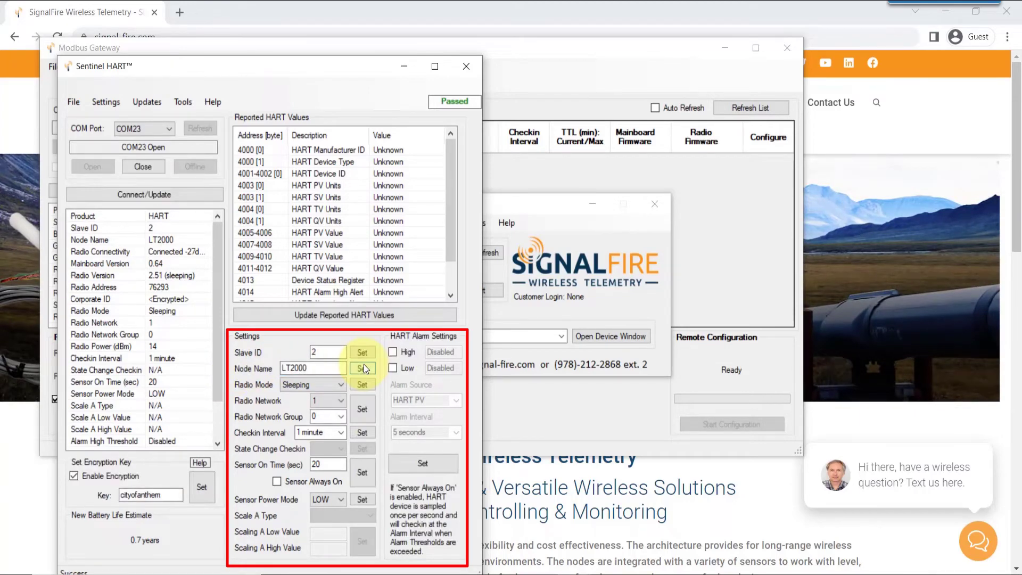
# Apply Sleeping radio mode and a 10-minute check-in interval to the node.
pyautogui.click(340, 385)
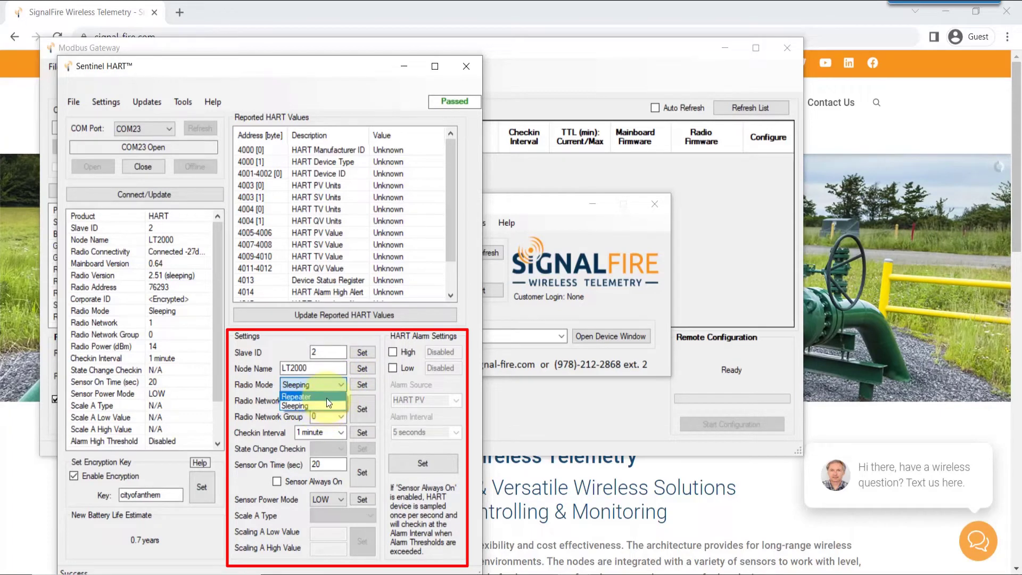
pyautogui.click(324, 406)
pyautogui.click(365, 383)
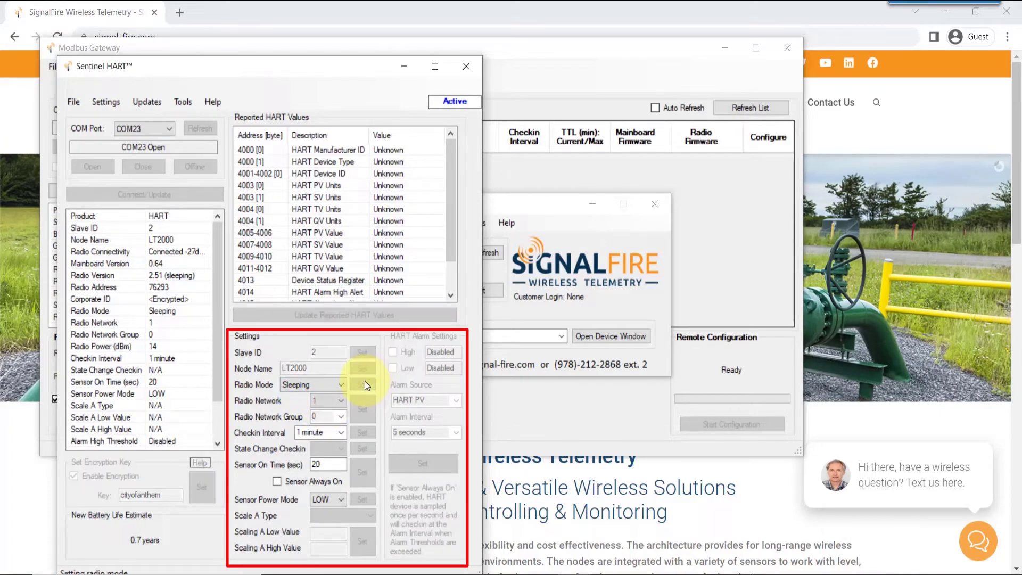
pyautogui.click(341, 432)
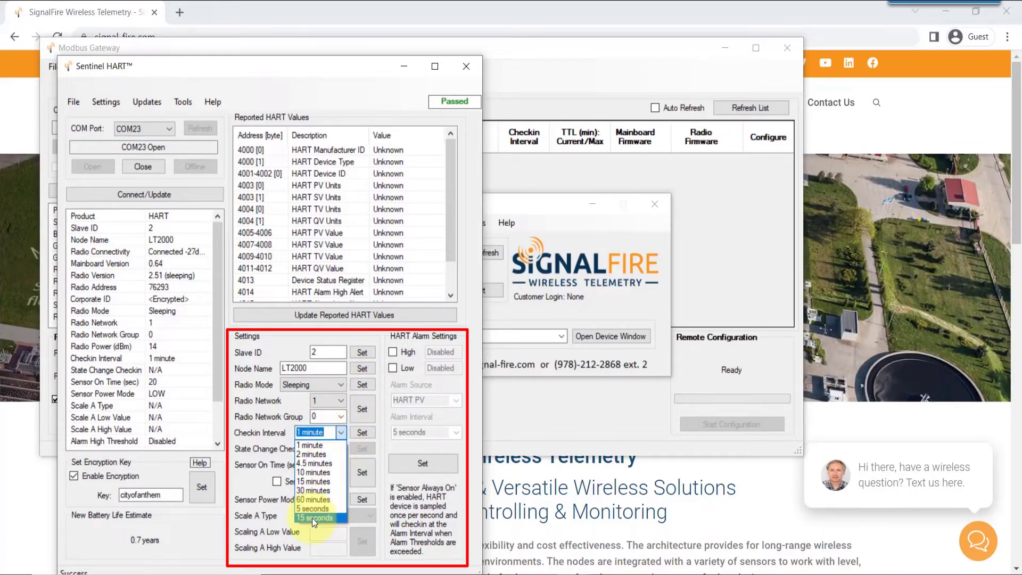
pyautogui.click(324, 472)
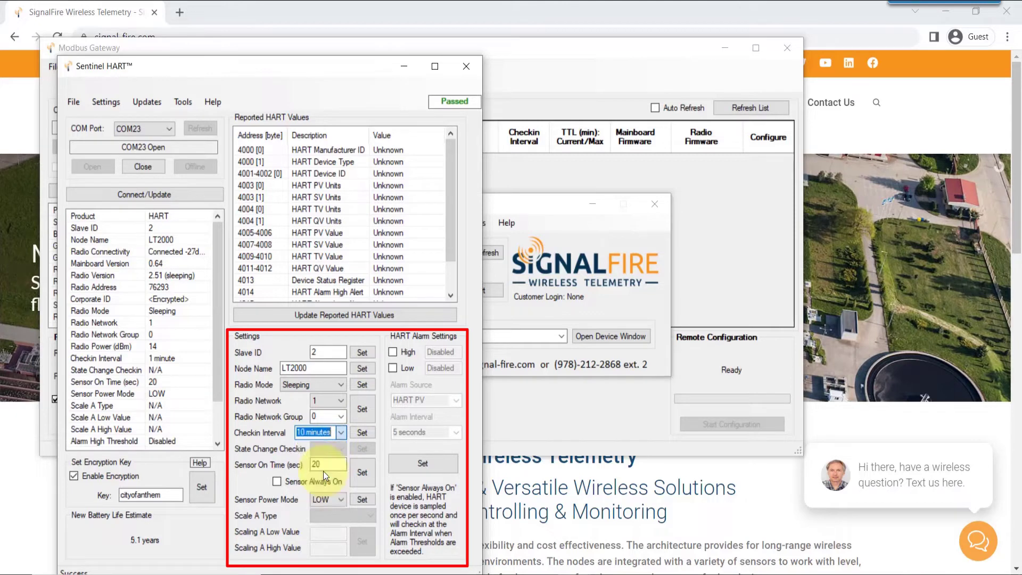
pyautogui.click(362, 432)
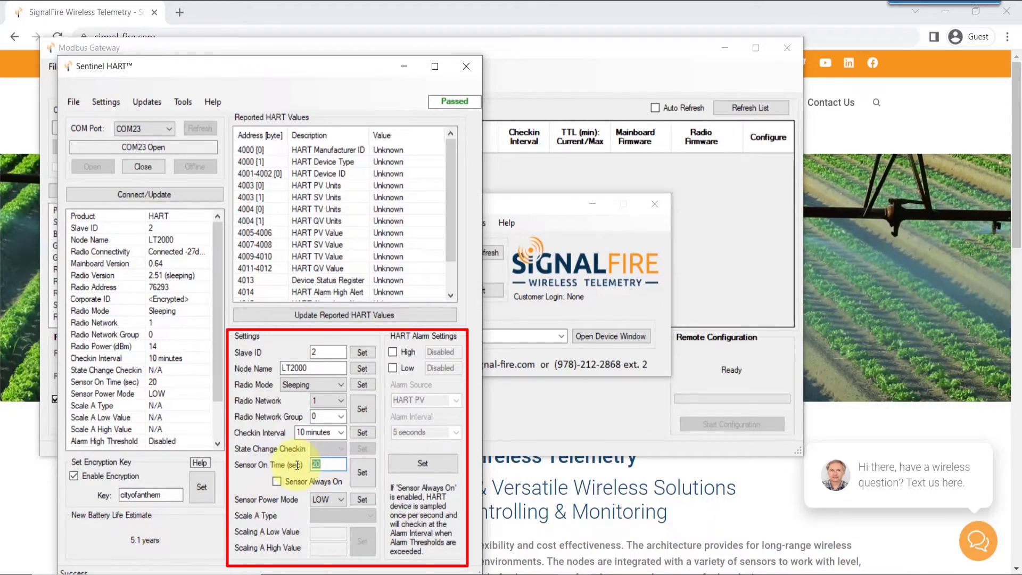
# Set the sensor on time to 10 seconds and the sensor power mode to LOW.
pyautogui.write('10')
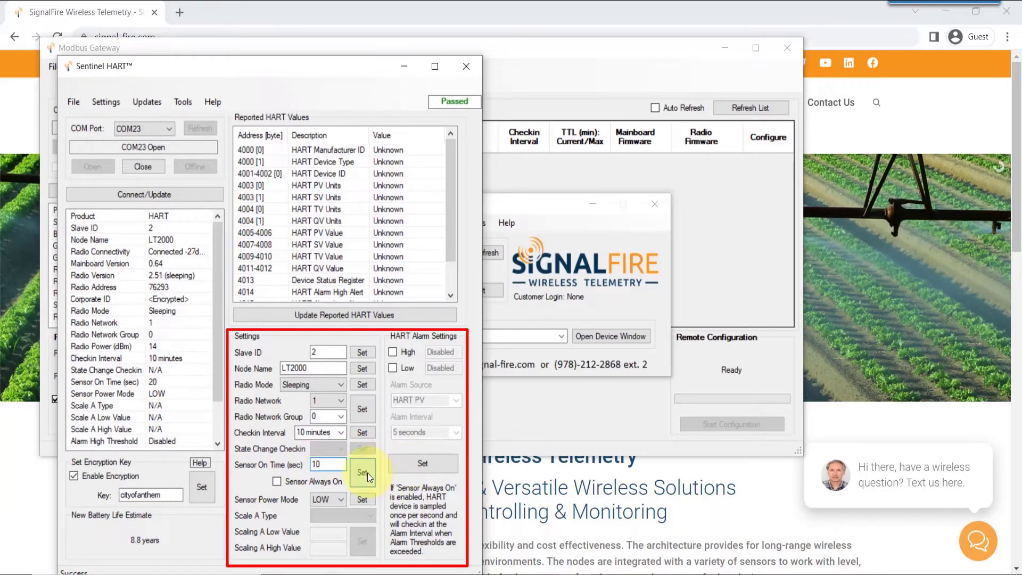
pyautogui.click(367, 472)
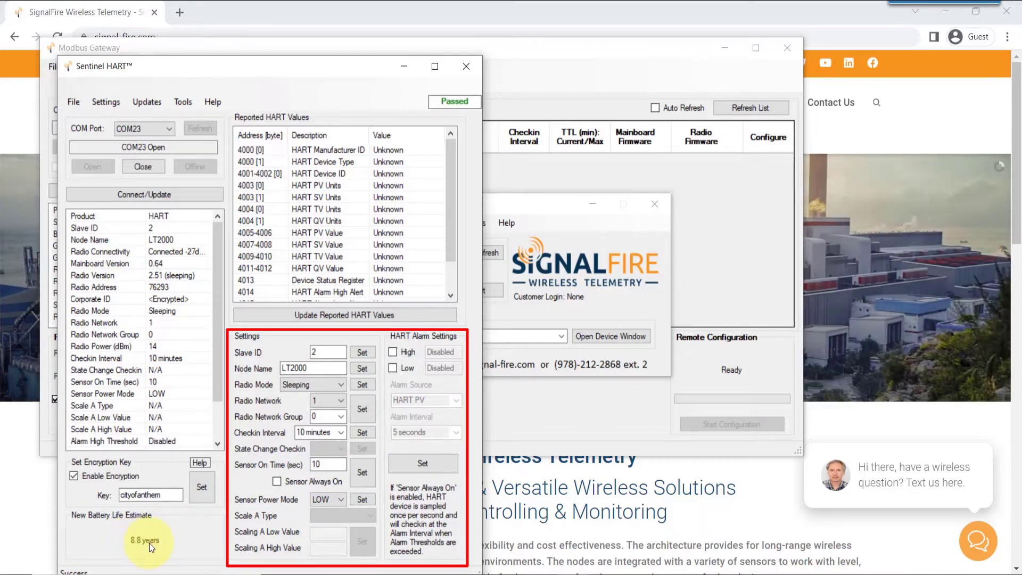
pyautogui.click(341, 500)
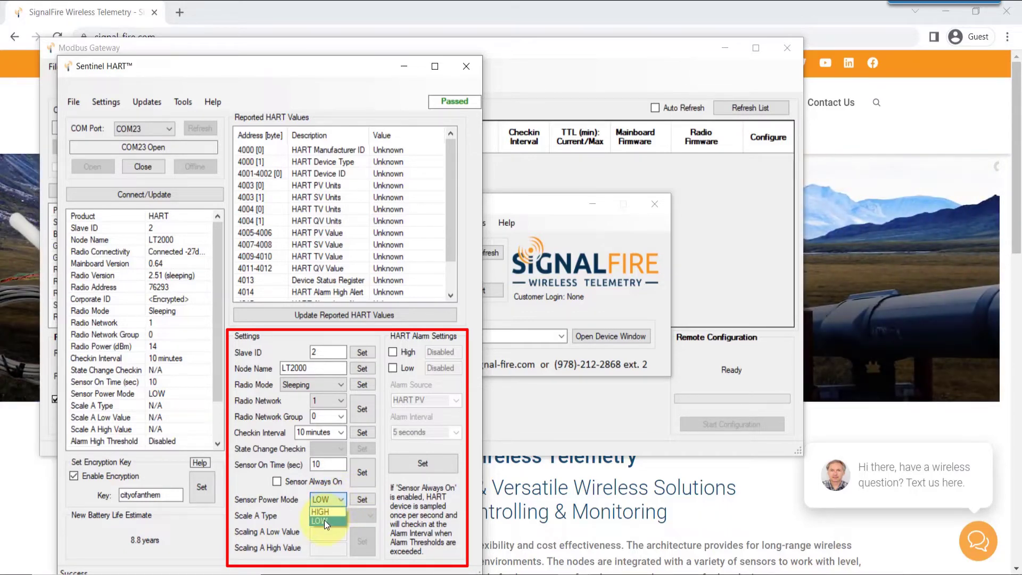
pyautogui.click(358, 497)
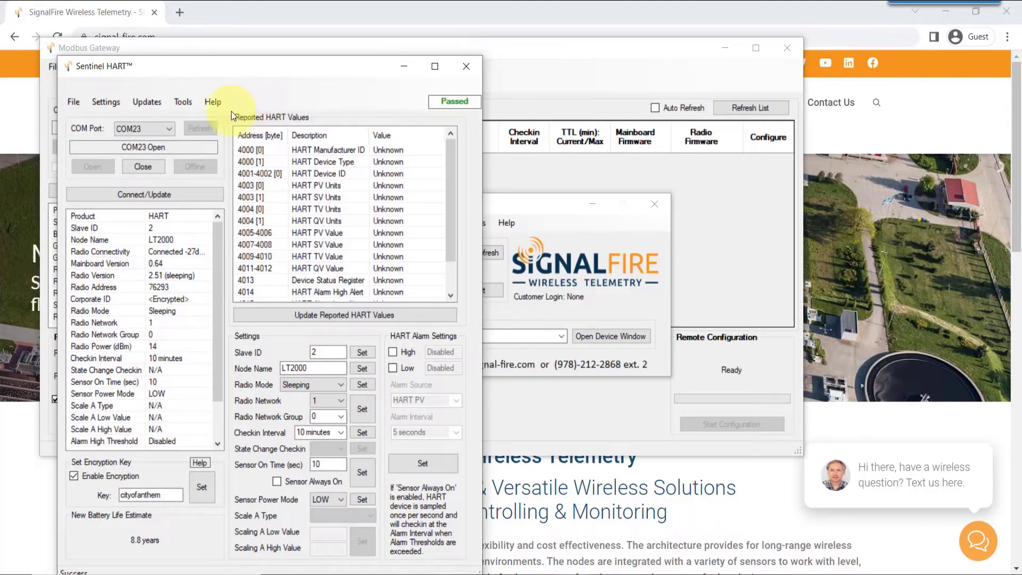
# Close the Sentinel HART window and refresh the gateway's slave list, now showing 2 slaves.
pyautogui.click(181, 105)
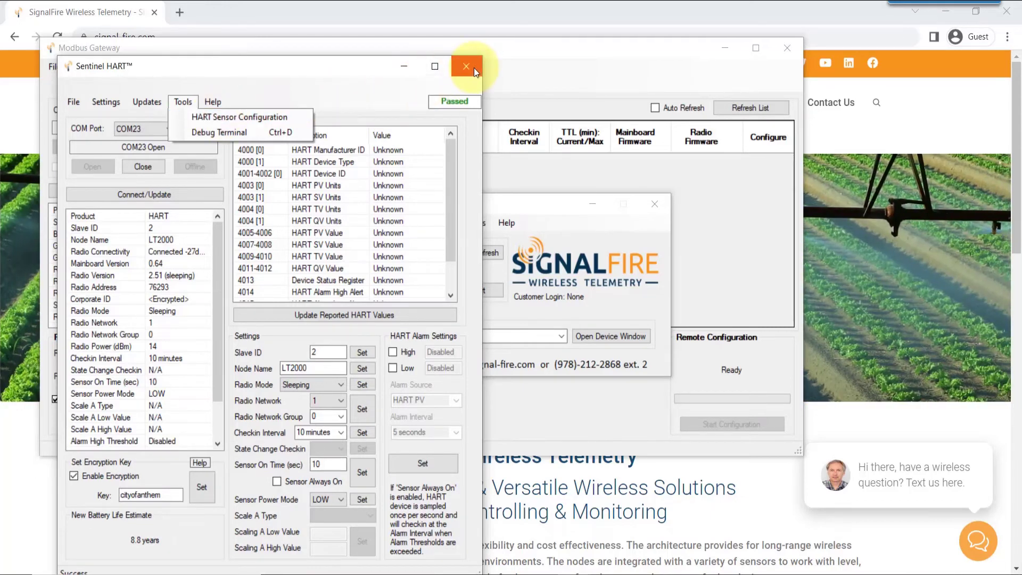
pyautogui.click(471, 69)
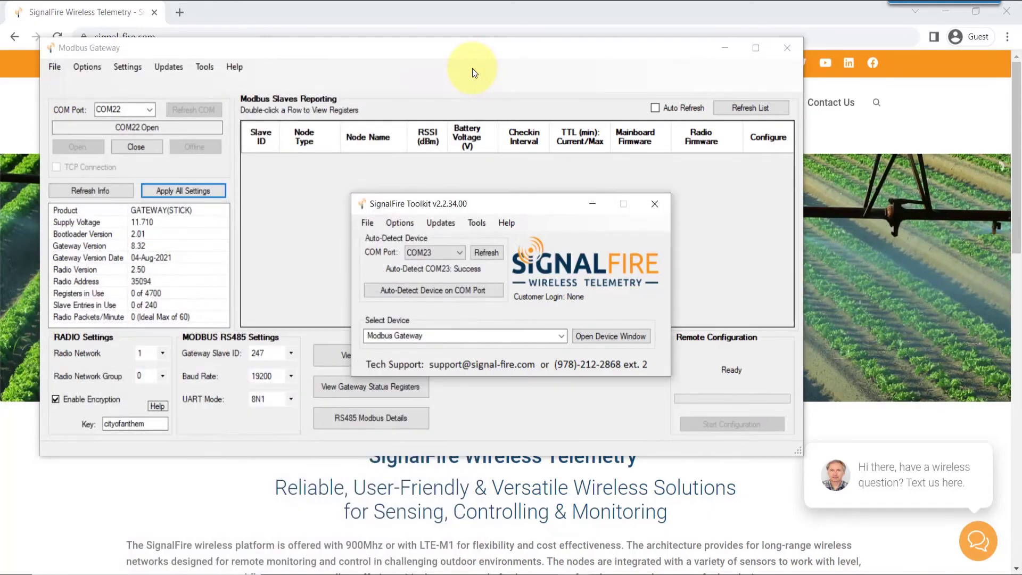
pyautogui.click(494, 72)
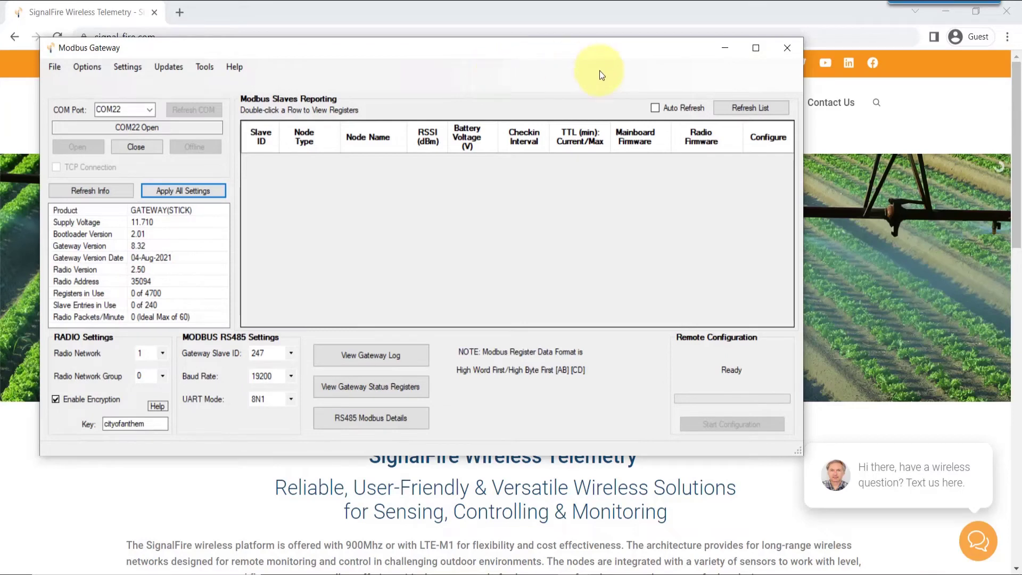
pyautogui.click(752, 106)
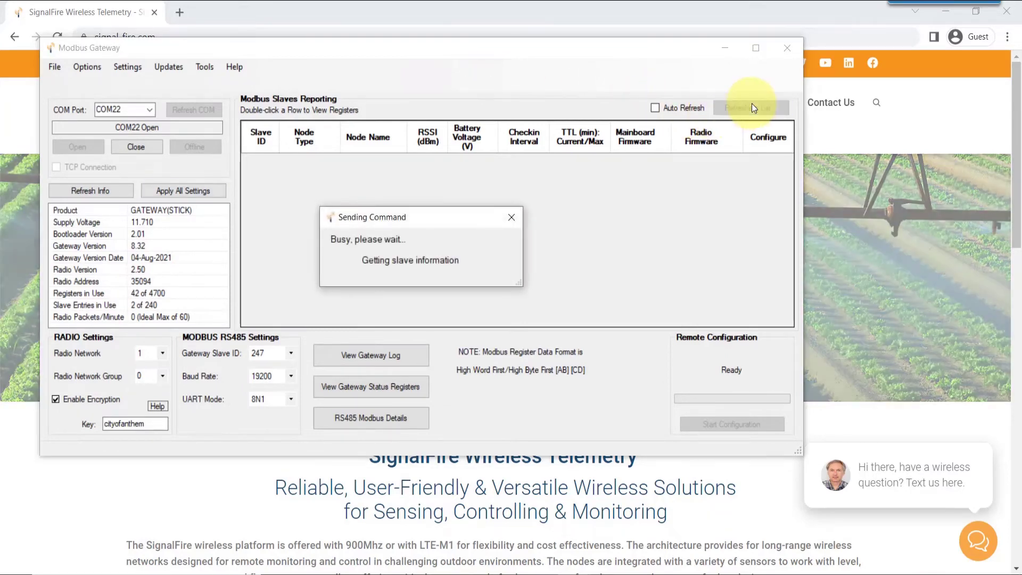